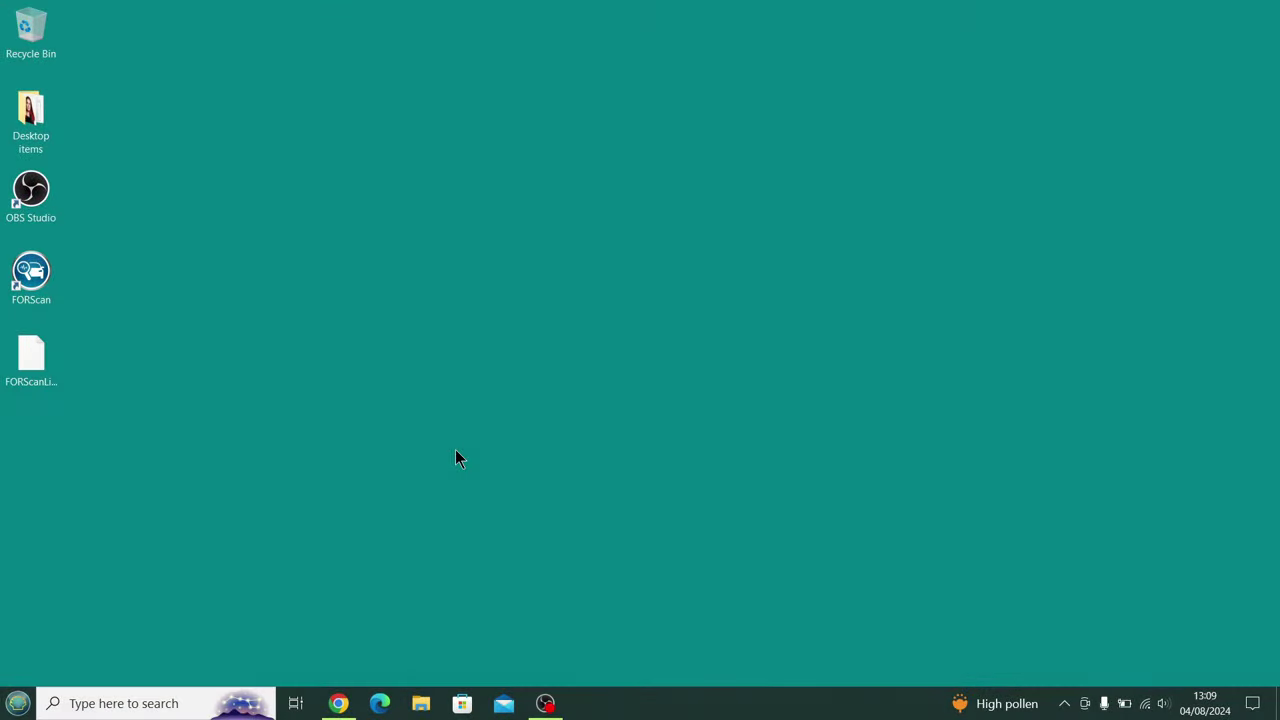
pyautogui.click(338, 703)
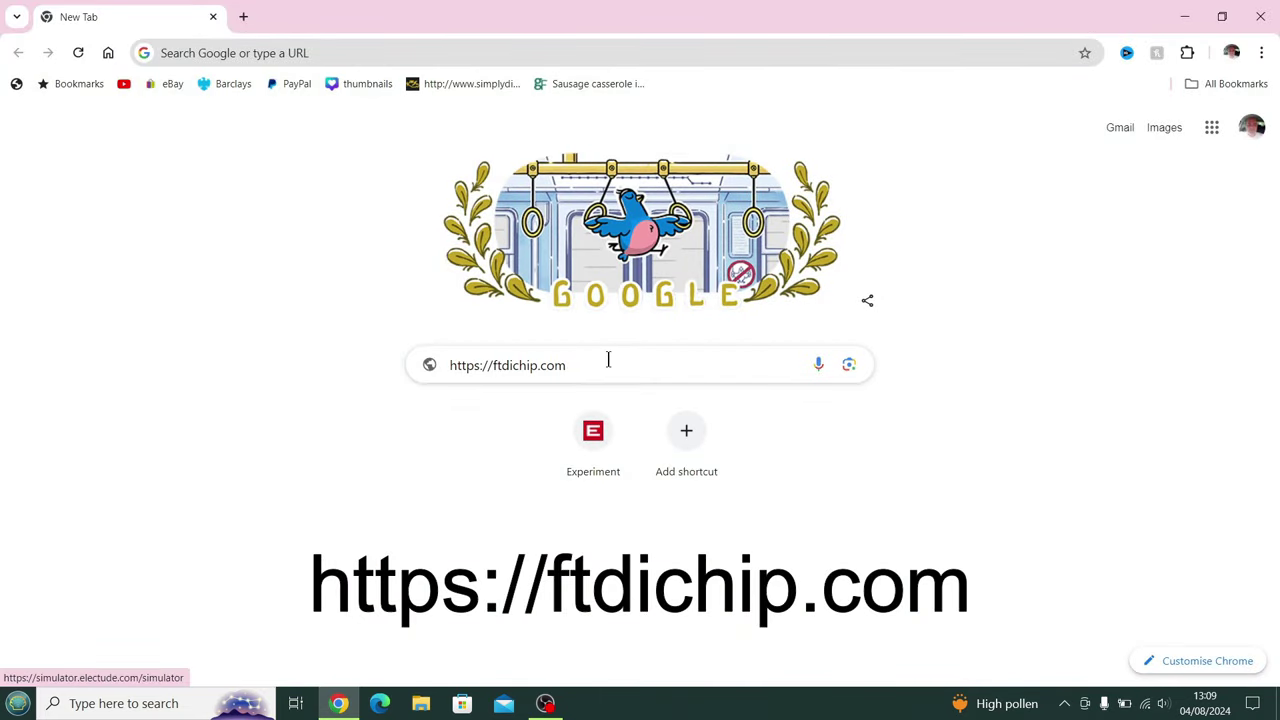
pyautogui.press('Return')
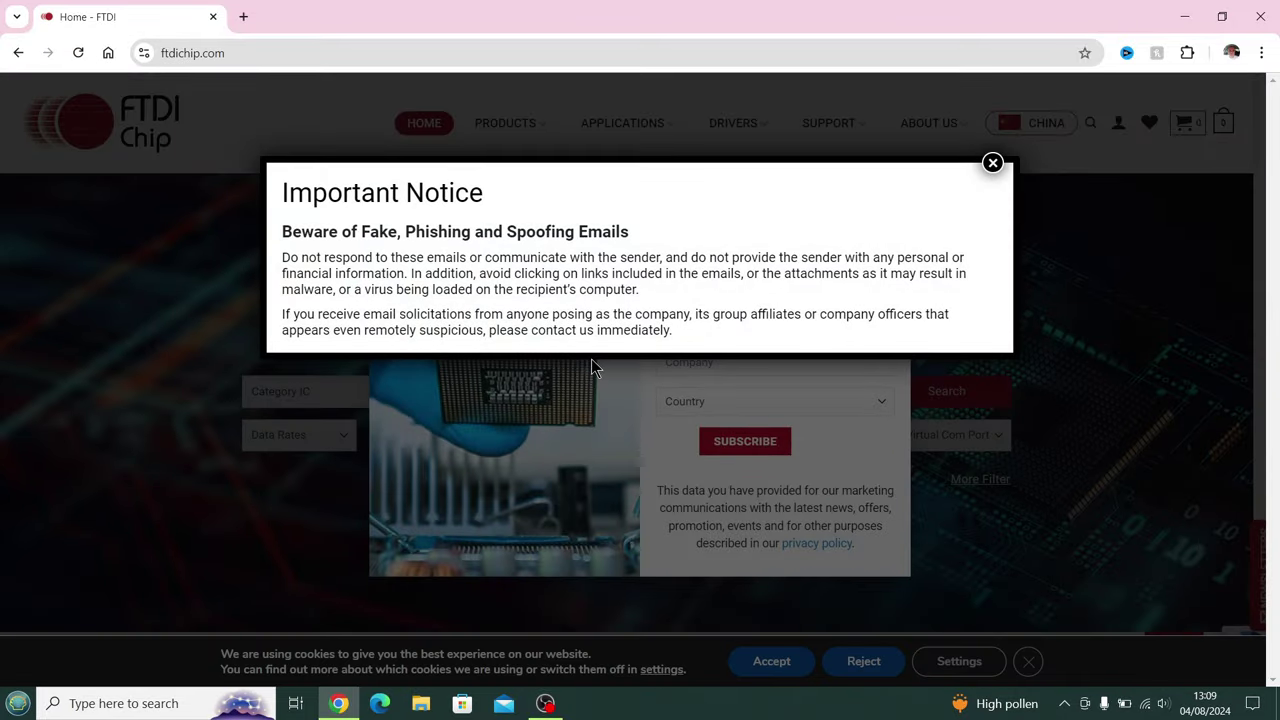
pyautogui.click(993, 163)
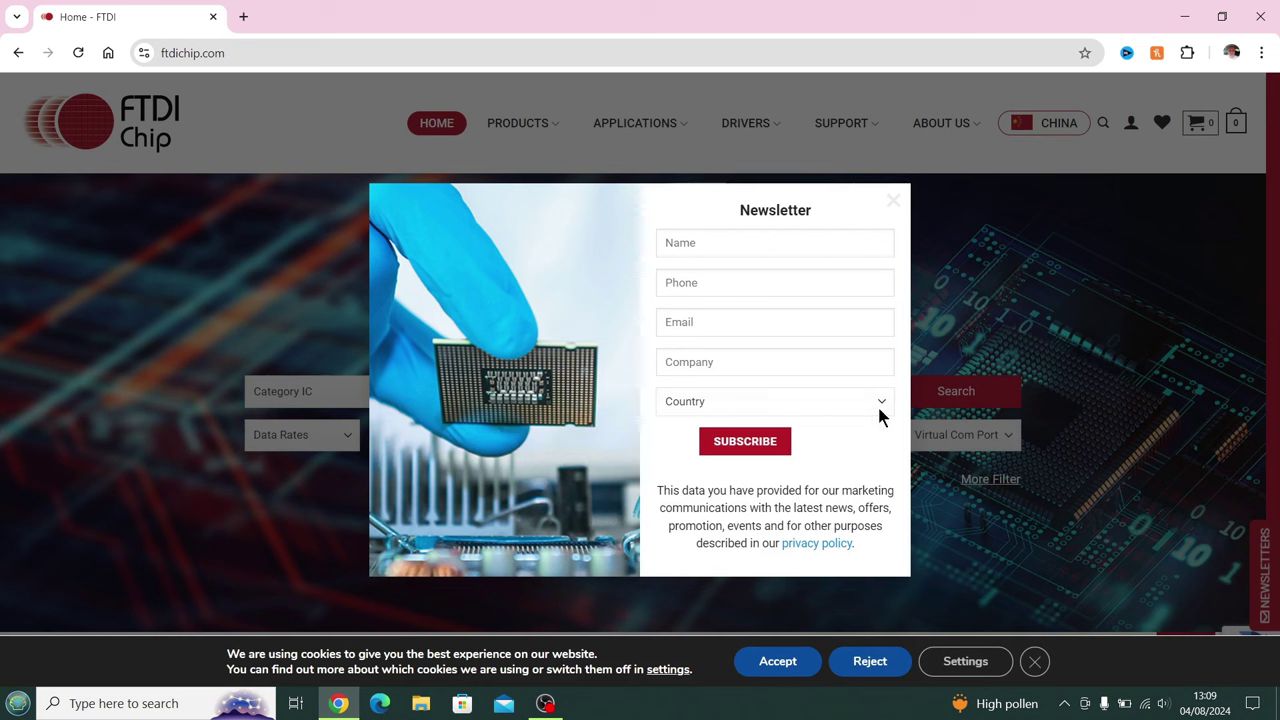
pyautogui.click(788, 668)
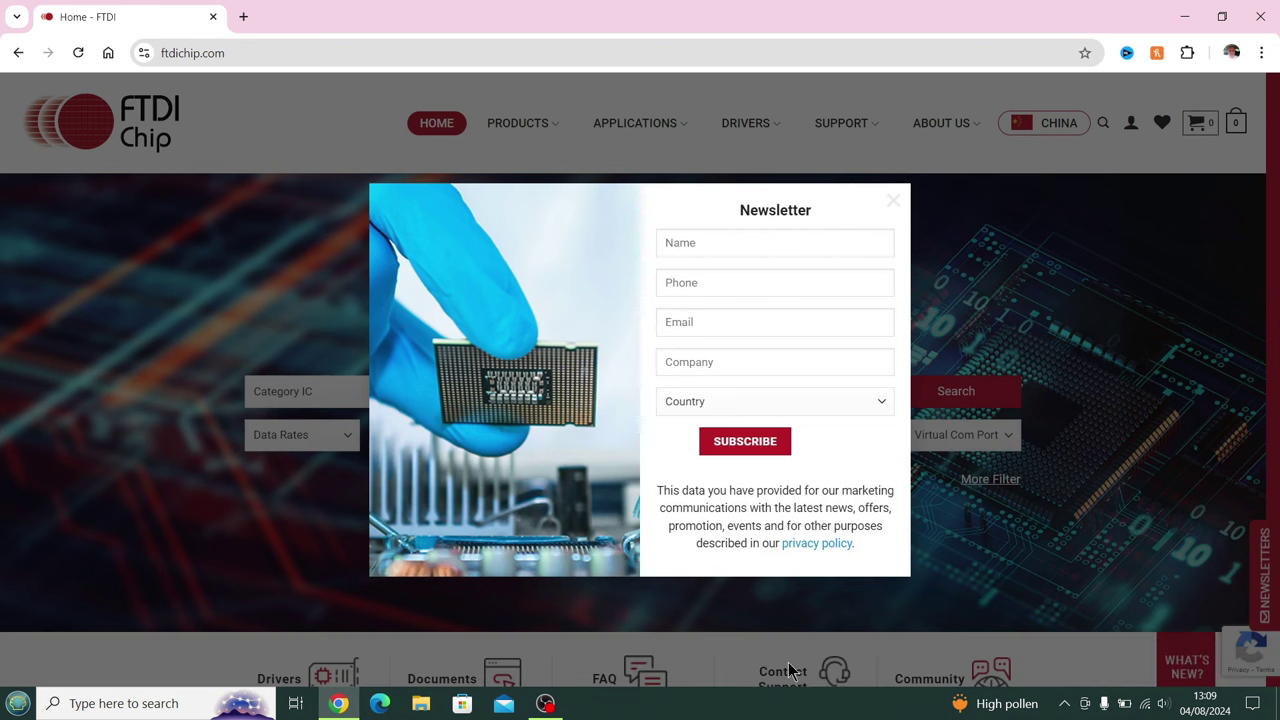
pyautogui.click(336, 590)
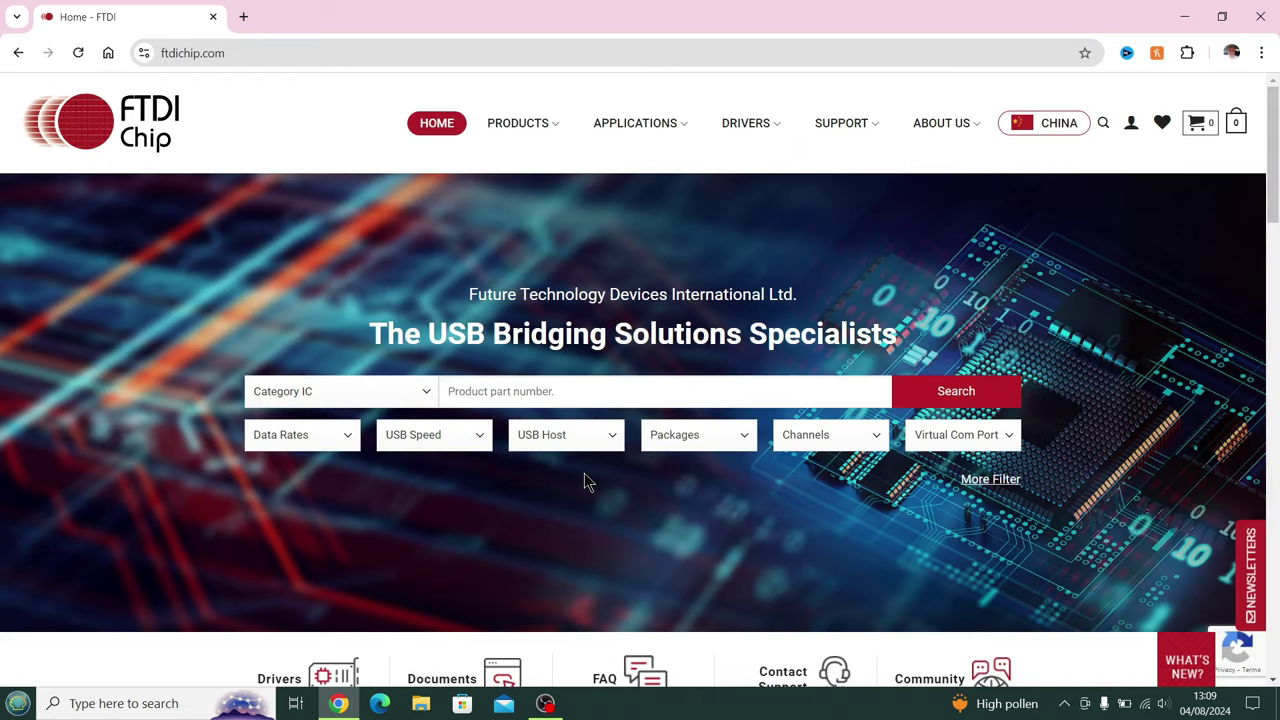
# Step: Download the Windows (Universal) X64 driver 2.12.36.4U from the VCP Drivers page and close the browser
pyautogui.moveTo(772, 124)
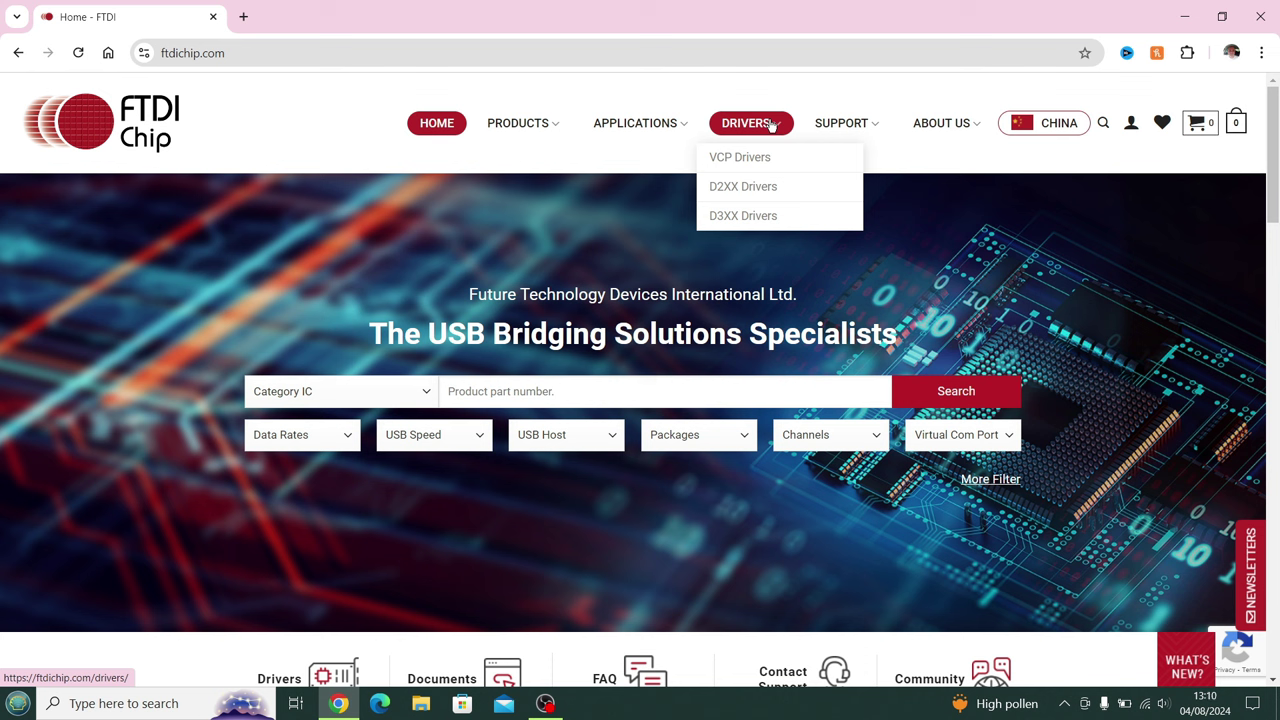
pyautogui.click(765, 166)
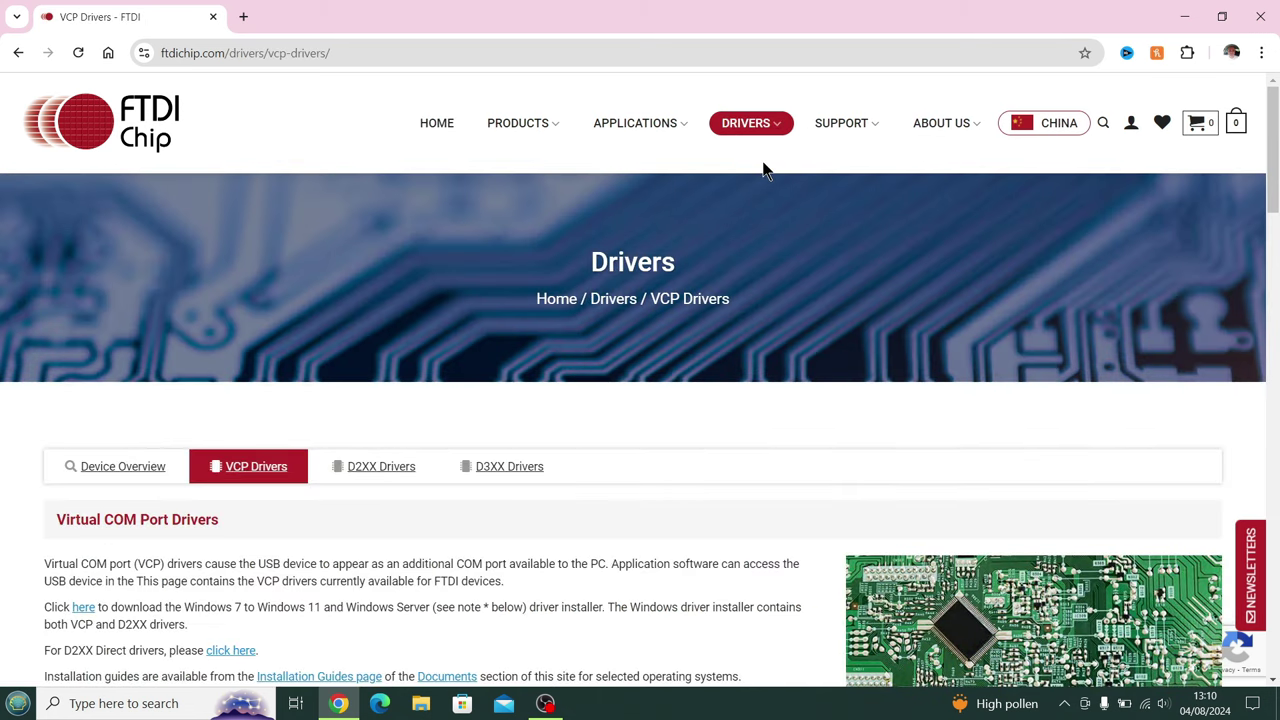
pyautogui.scroll(-2, 1065, 228)
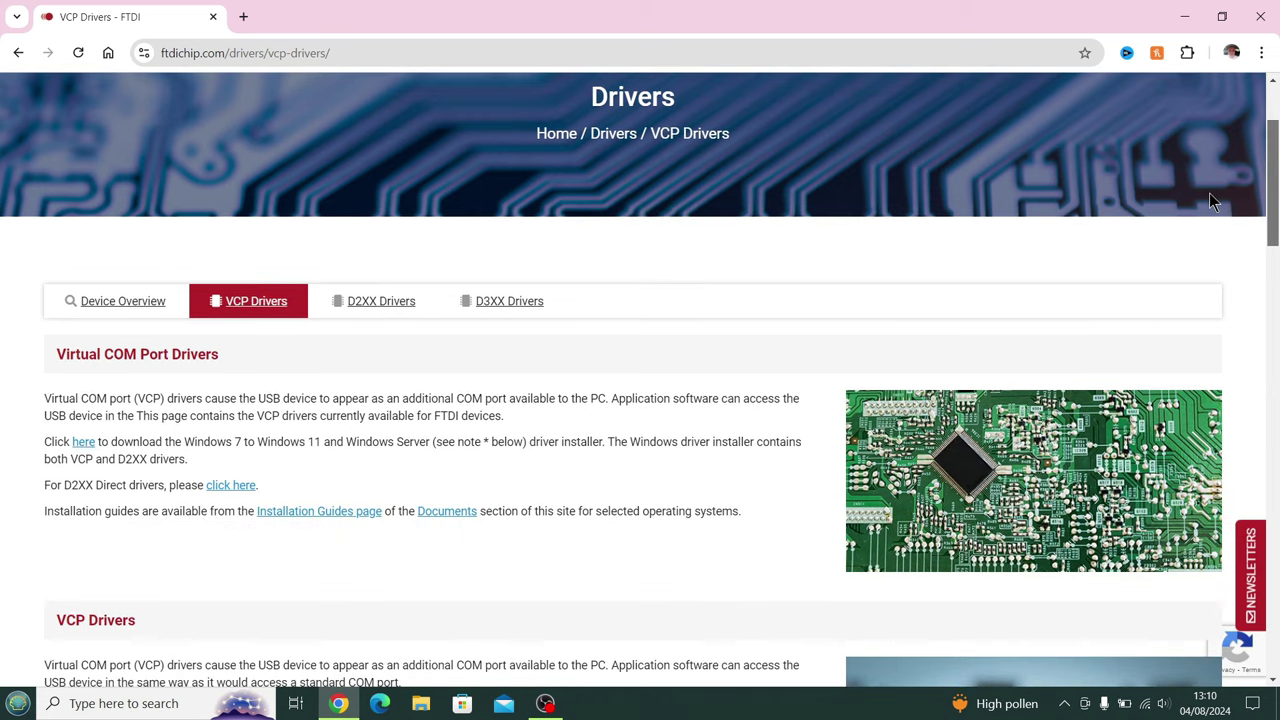
pyautogui.scroll(-2, 1265, 170)
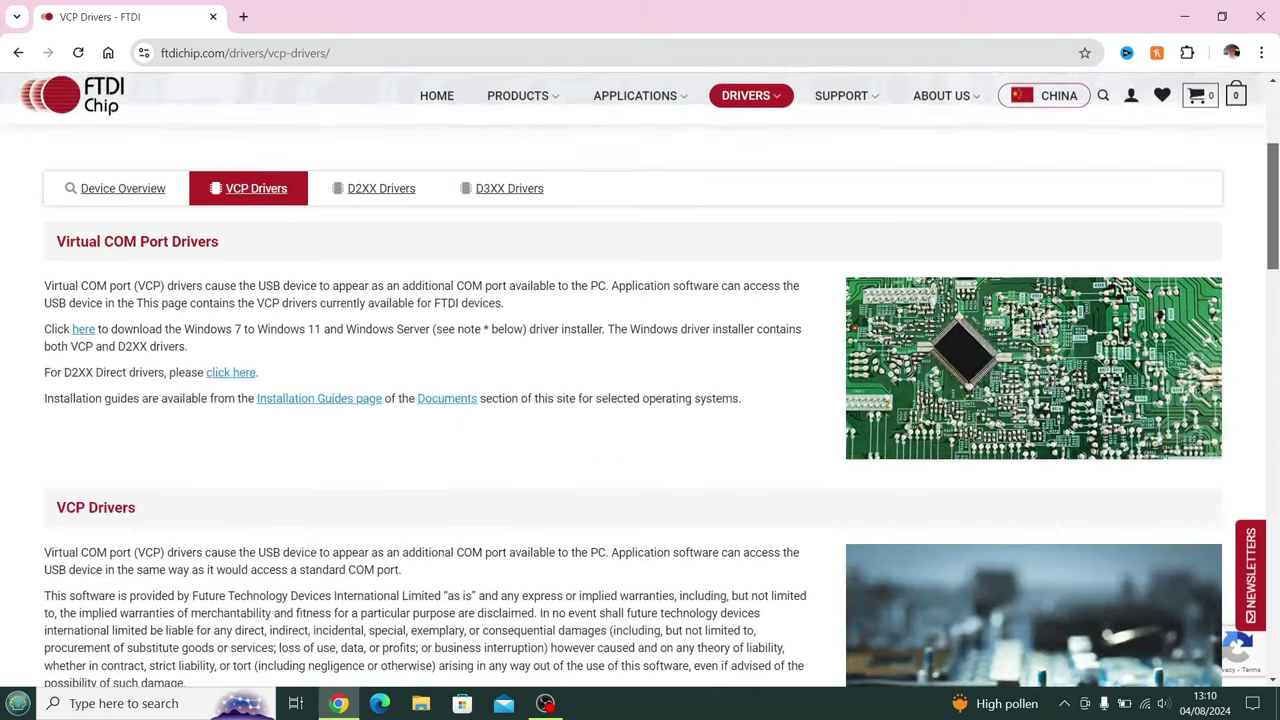
pyautogui.scroll(-3, 640, 380)
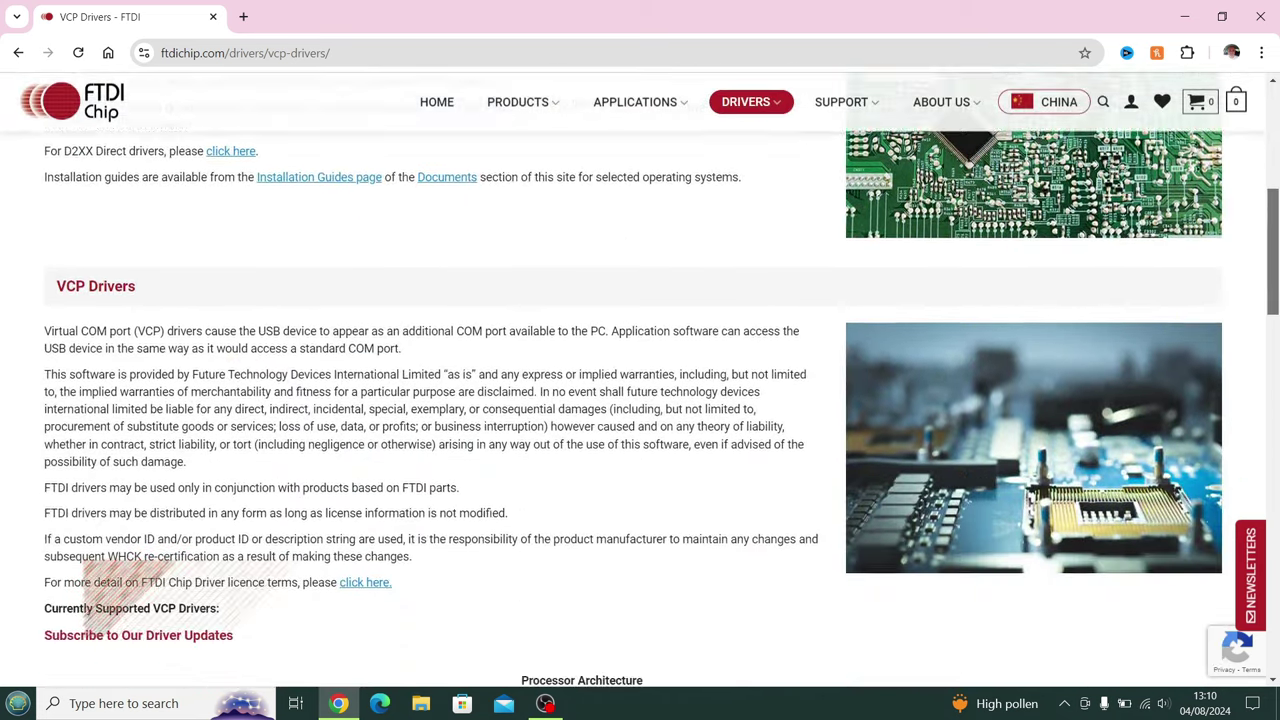
pyautogui.scroll(-1, 640, 380)
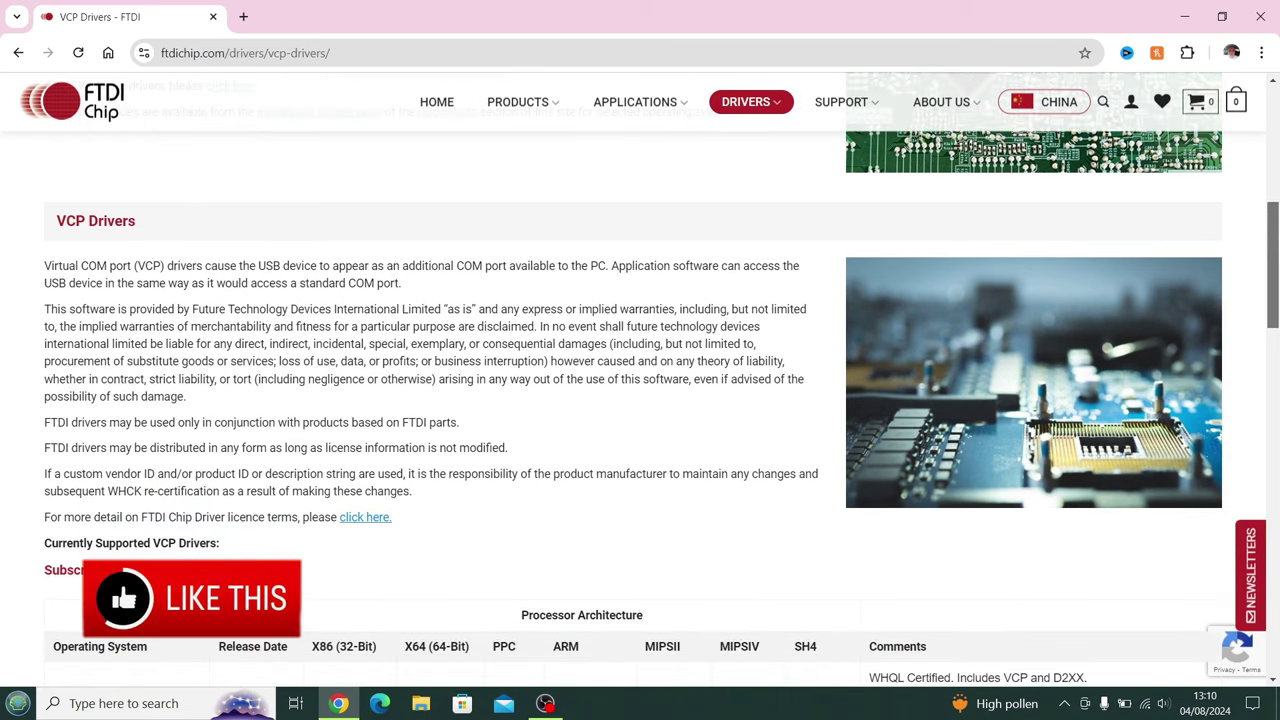
pyautogui.scroll(-2, 640, 380)
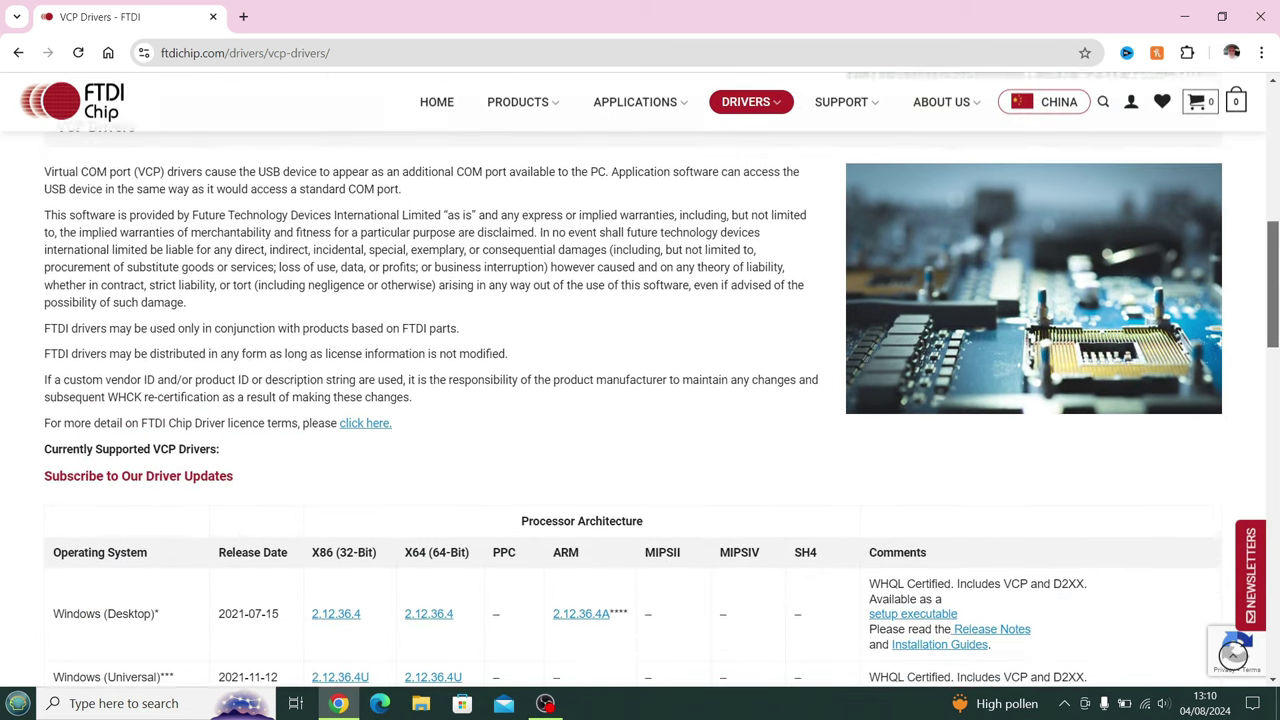
pyautogui.scroll(-1, 640, 380)
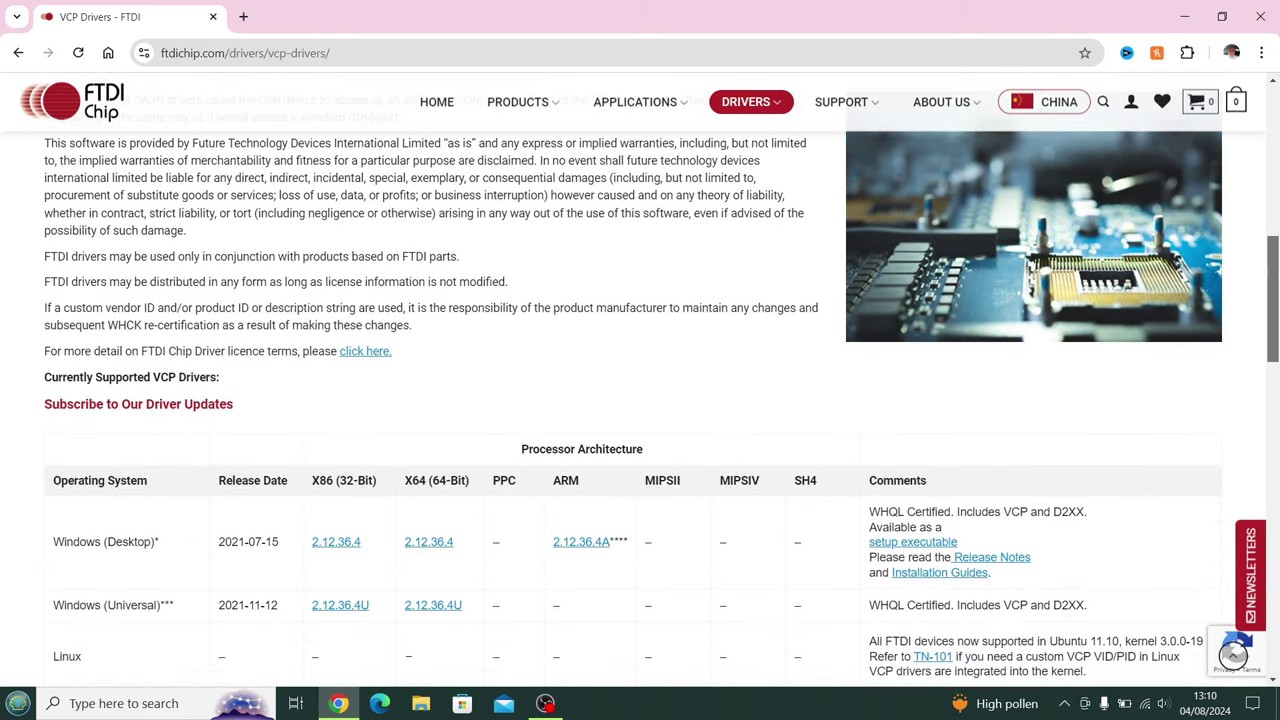
pyautogui.scroll(-2, 640, 380)
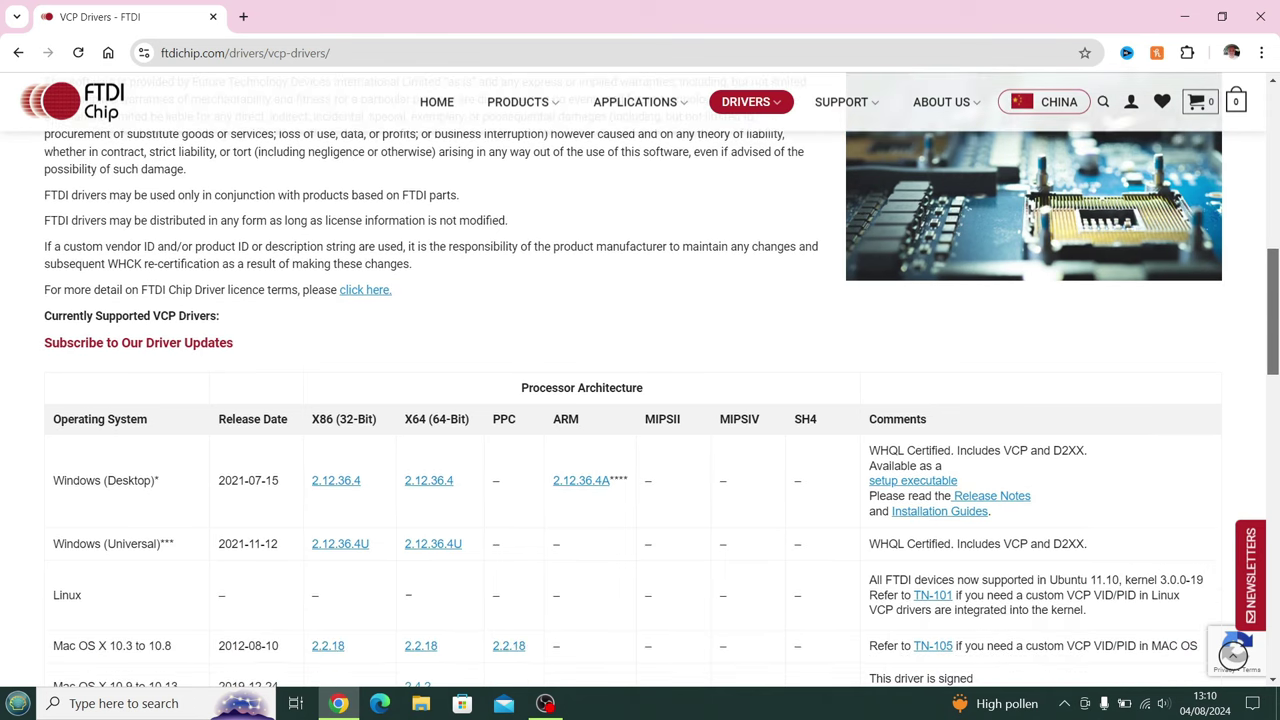
pyautogui.scroll(-2, 640, 380)
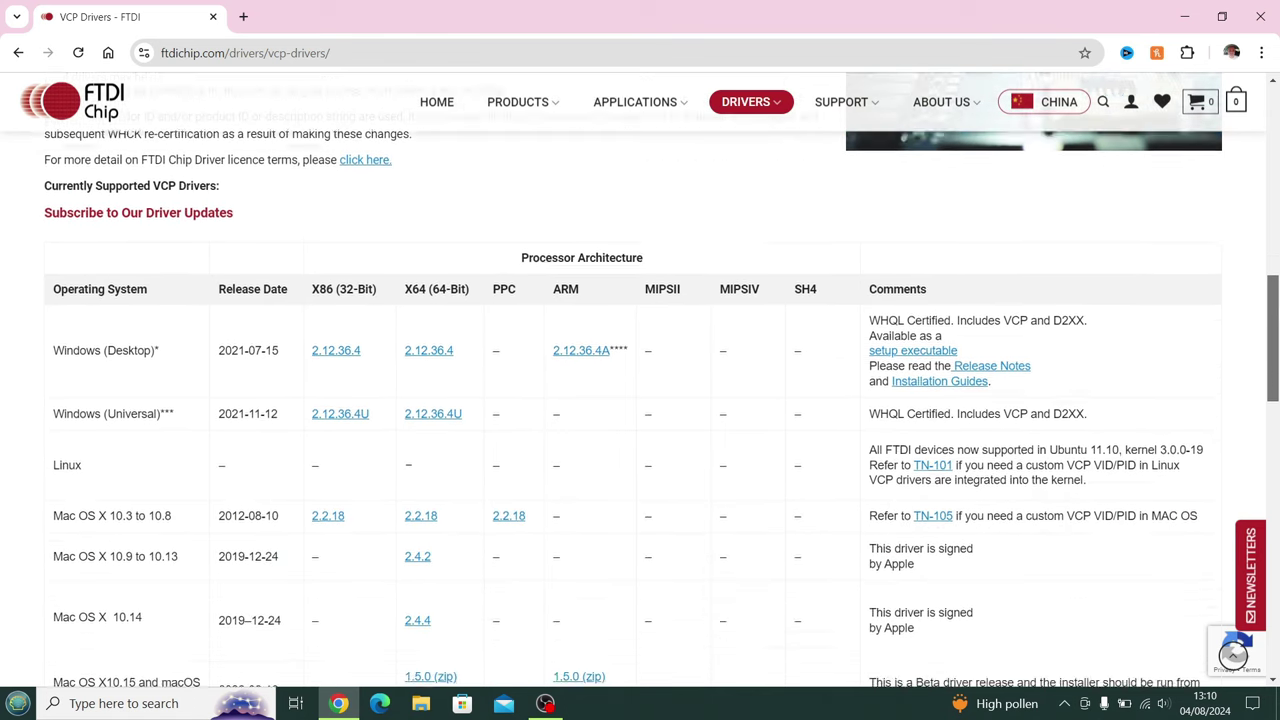
pyautogui.scroll(-2, 640, 380)
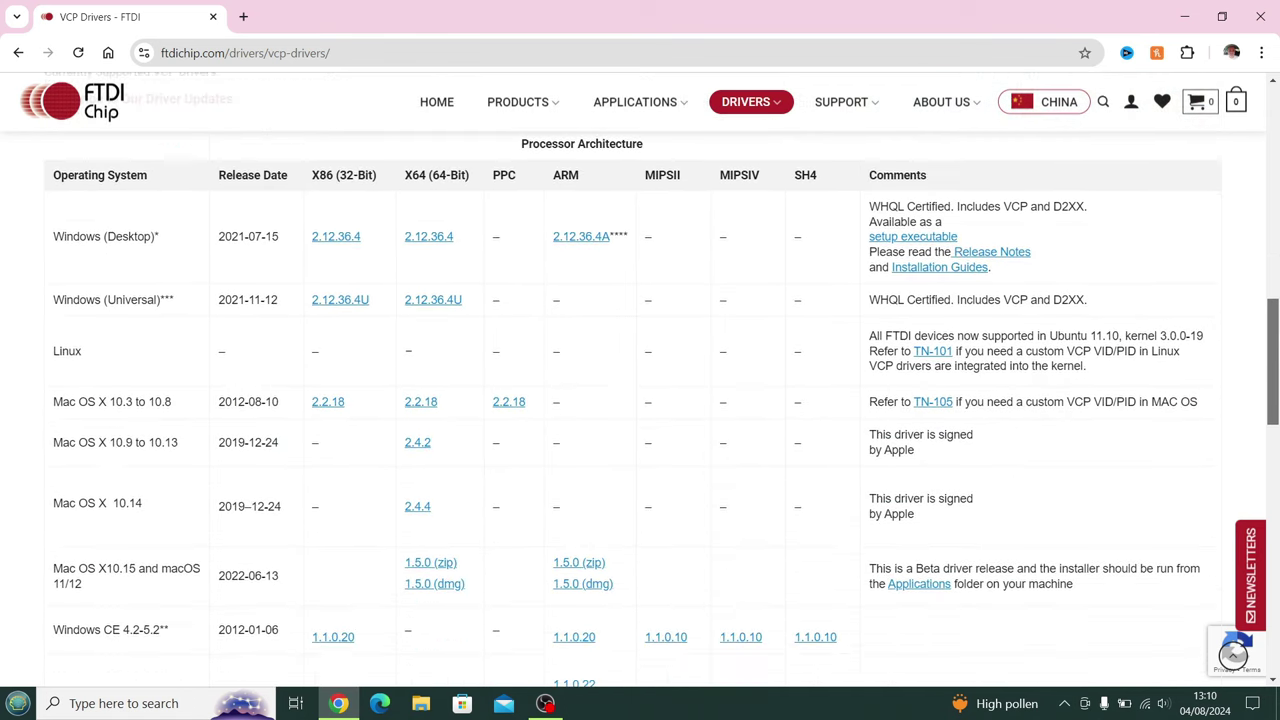
pyautogui.scroll(3, 352, 497)
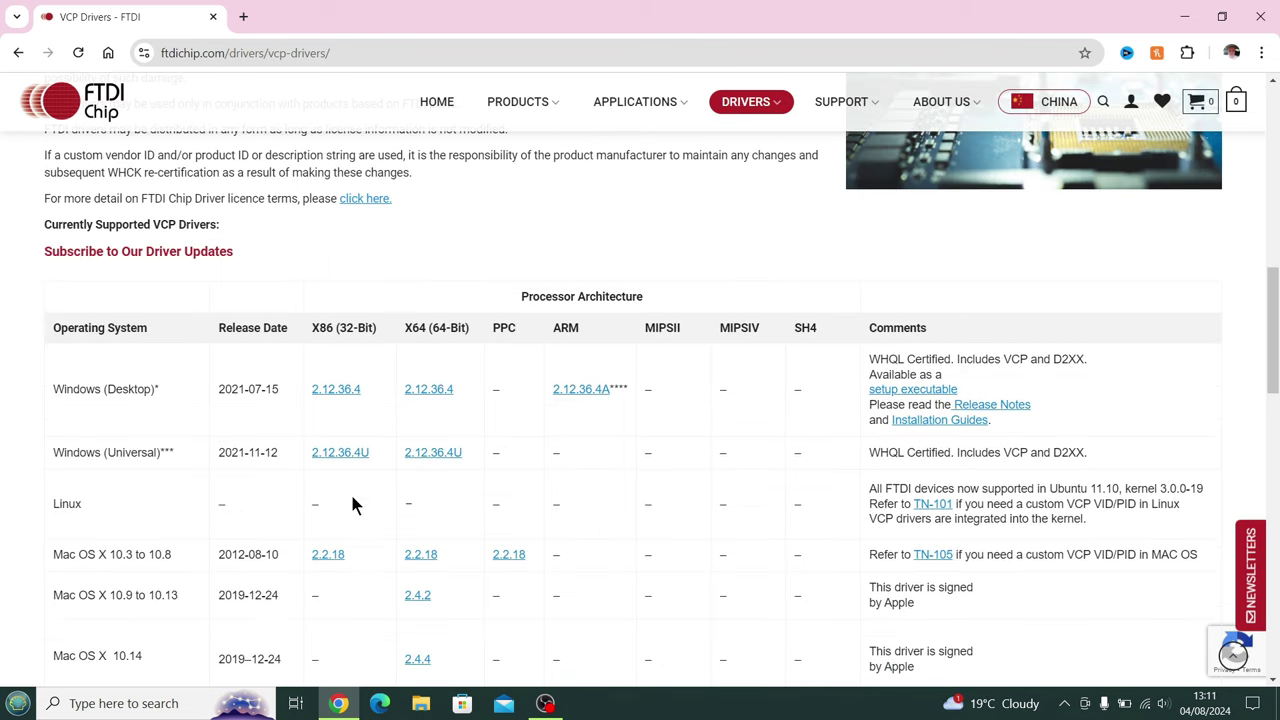
pyautogui.click(433, 459)
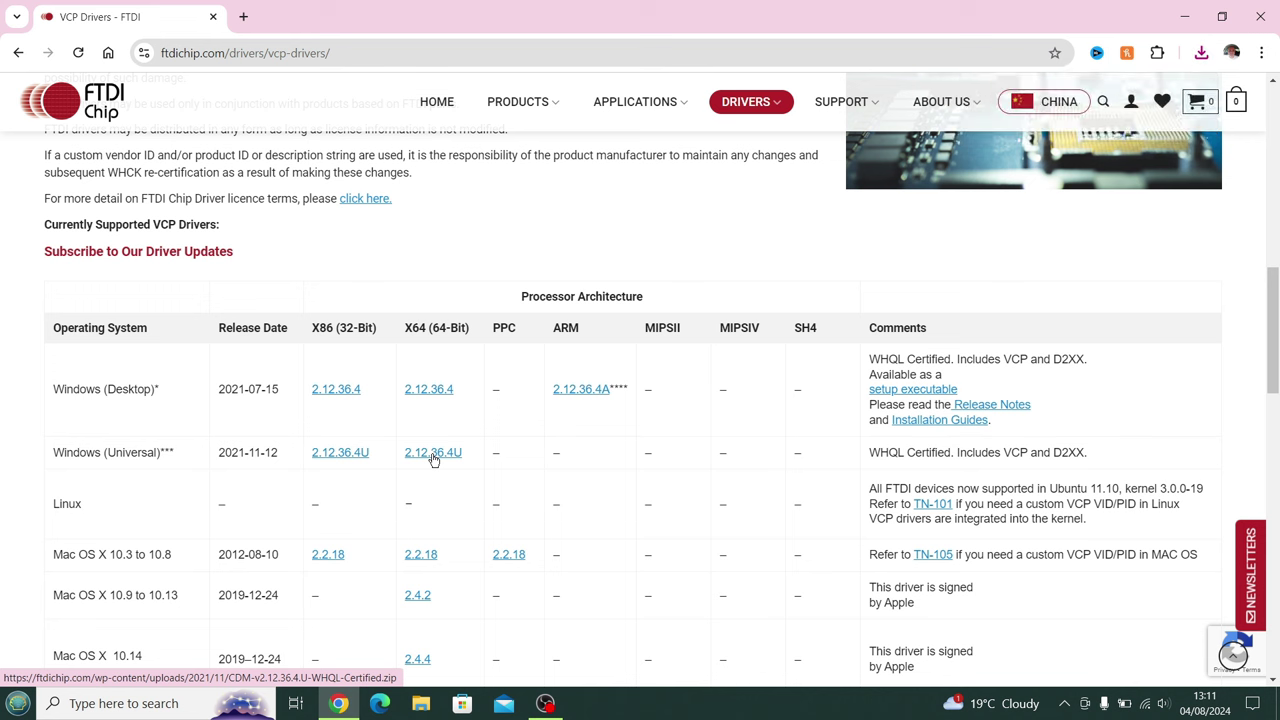
pyautogui.click(1262, 16)
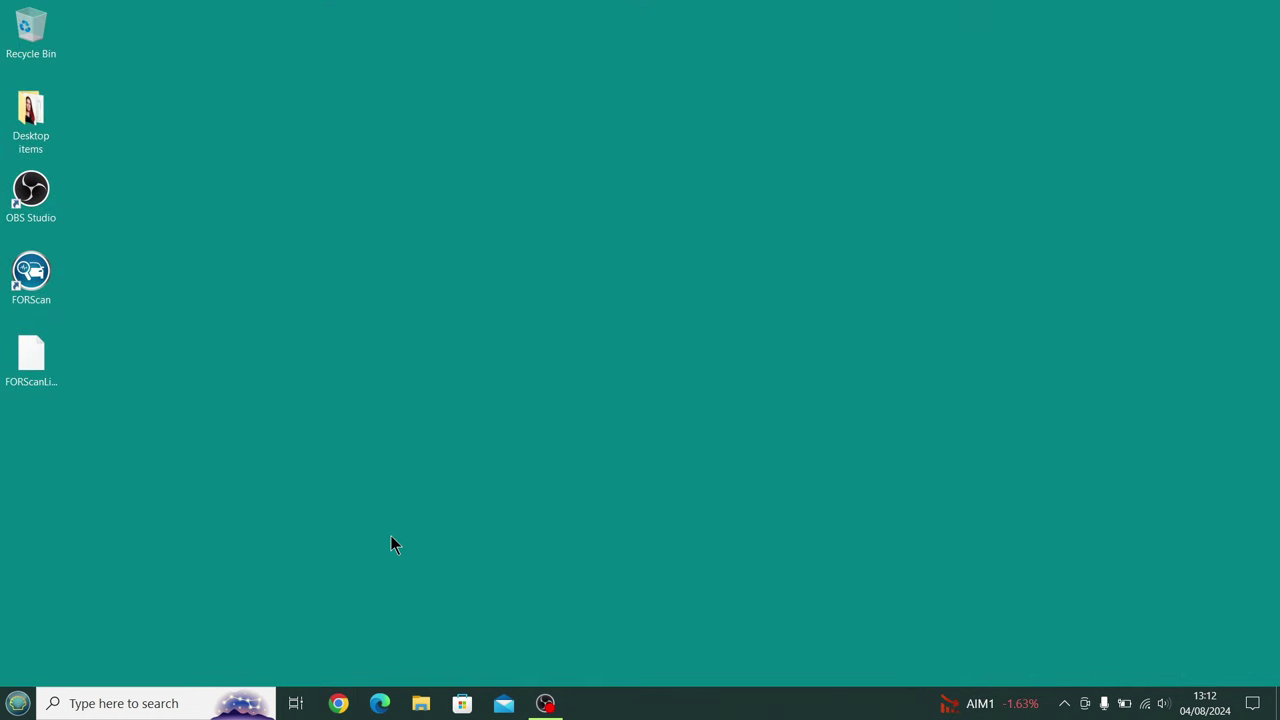
# Step: Launch FORScan and, in its connection settings, set the connection type to FTDI and enable Auto-connect
pyautogui.doubleClick(29, 271)
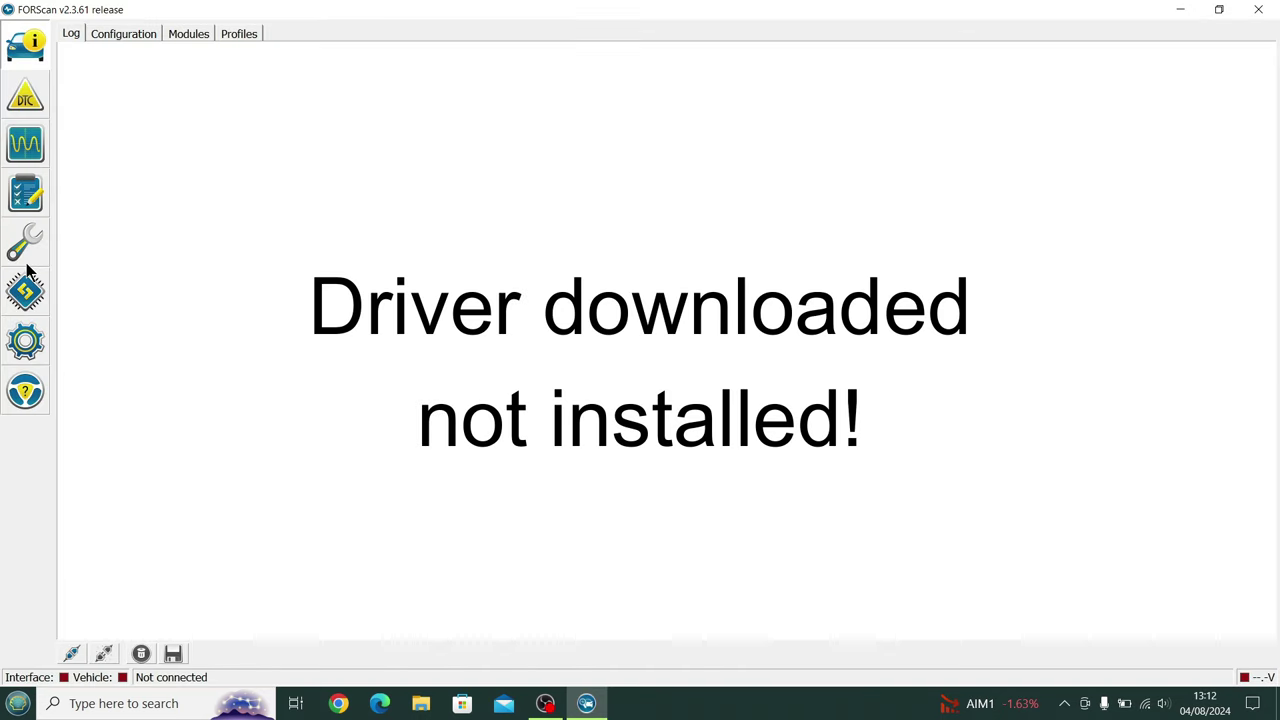
pyautogui.click(27, 345)
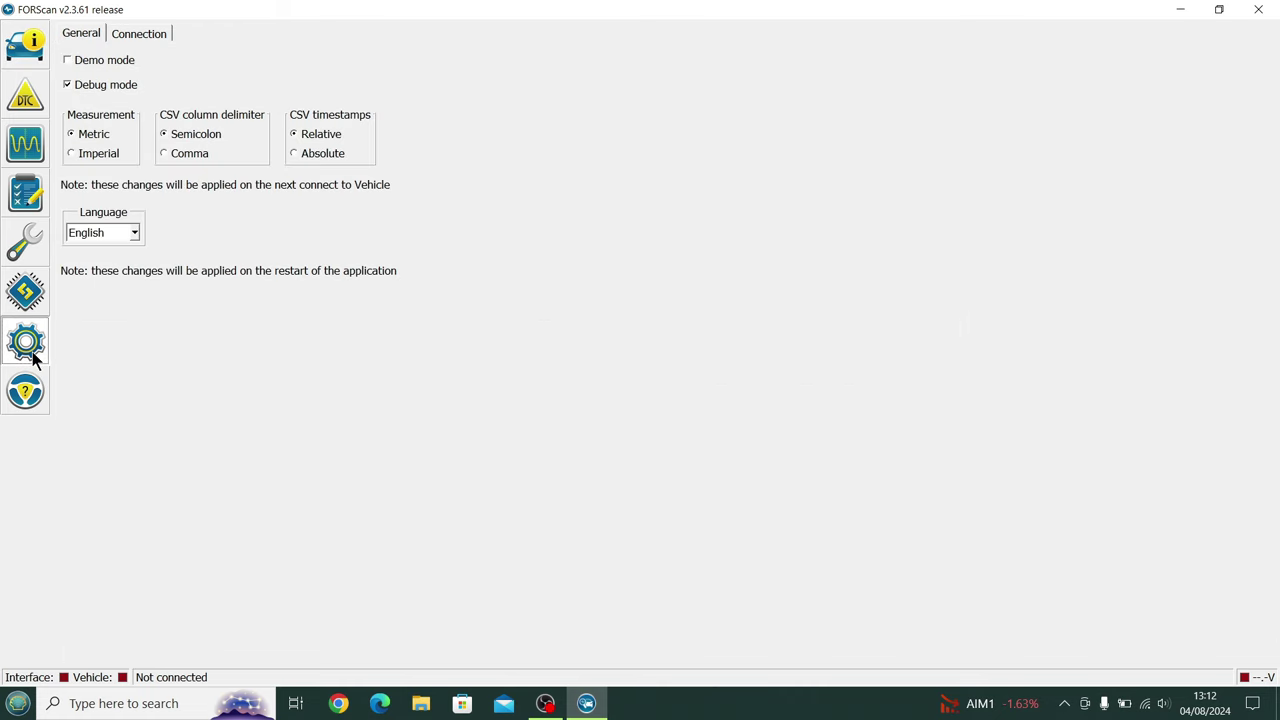
pyautogui.click(144, 34)
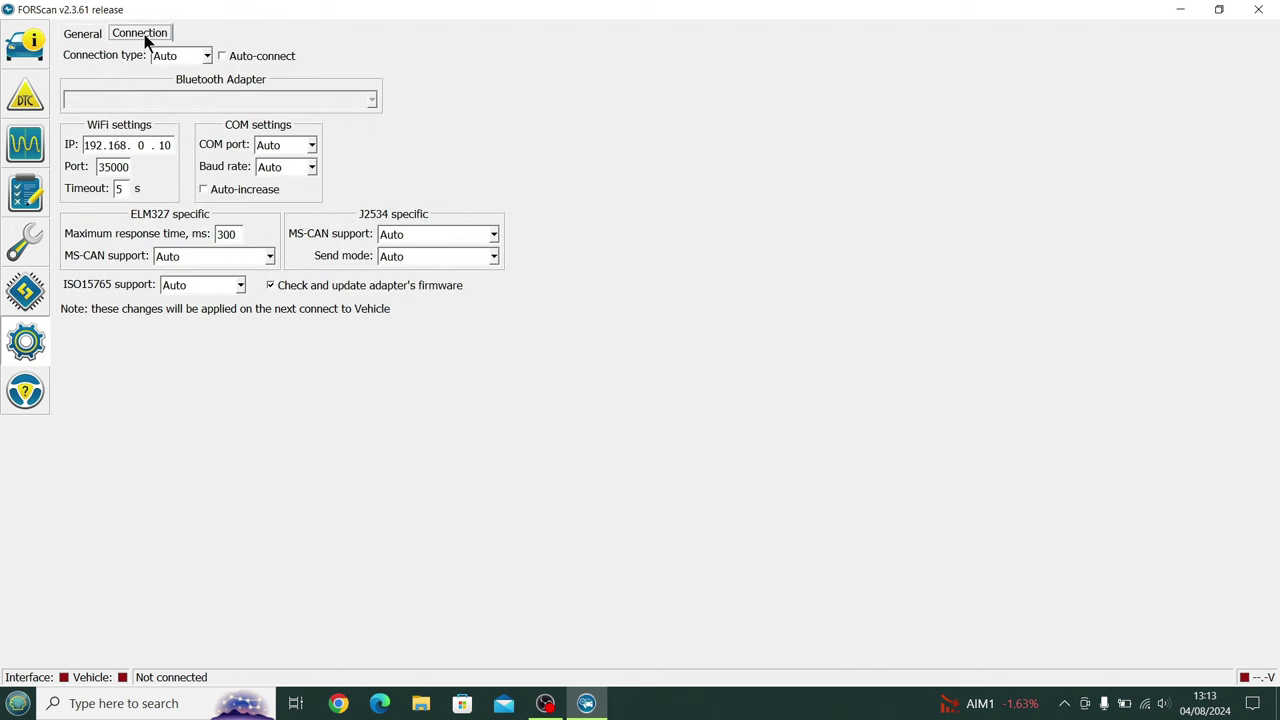
pyautogui.click(205, 56)
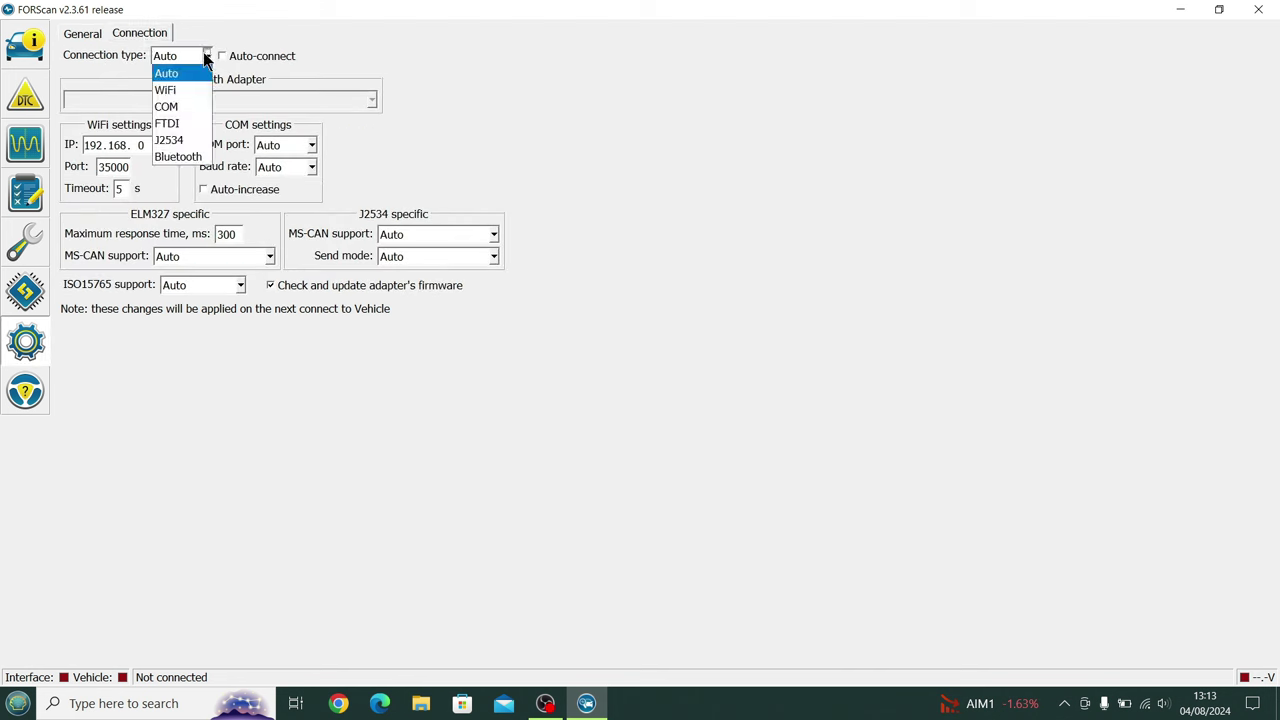
pyautogui.click(173, 123)
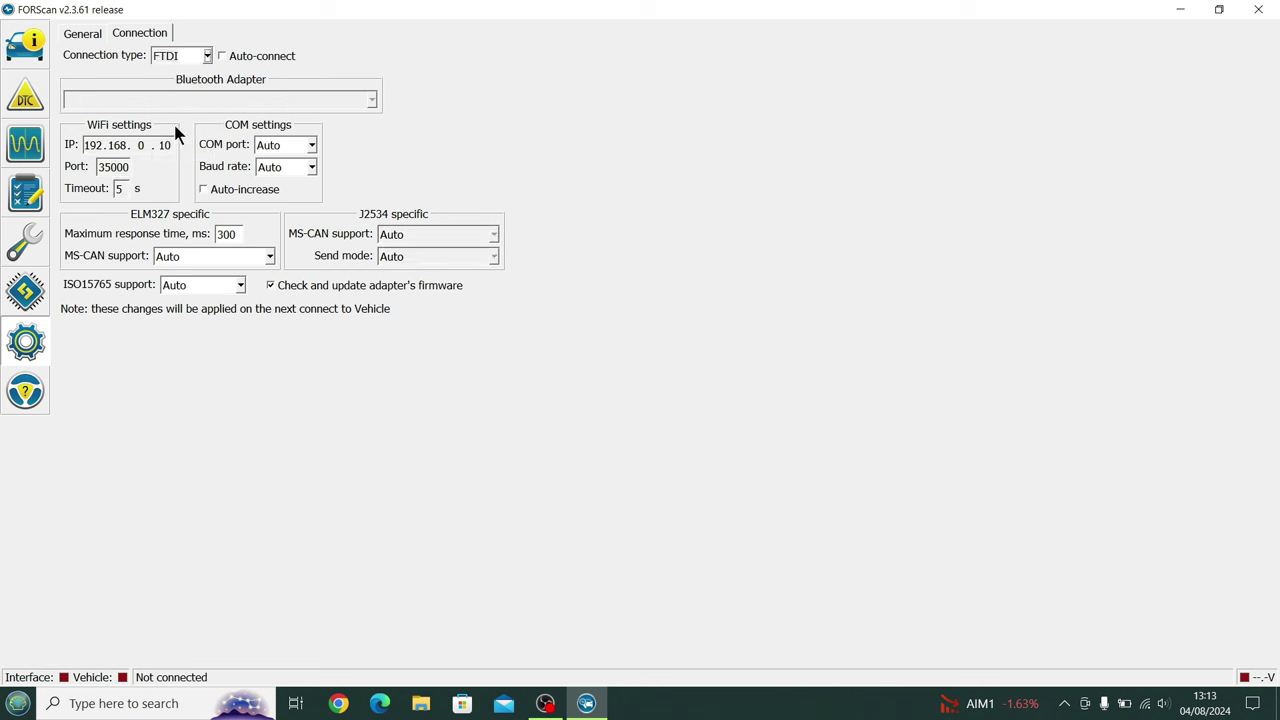
pyautogui.click(221, 56)
# Step: Set the COM baud rate to 115.2 Kbps, enable Auto-increase, and close FORScan
pyautogui.click(312, 168)
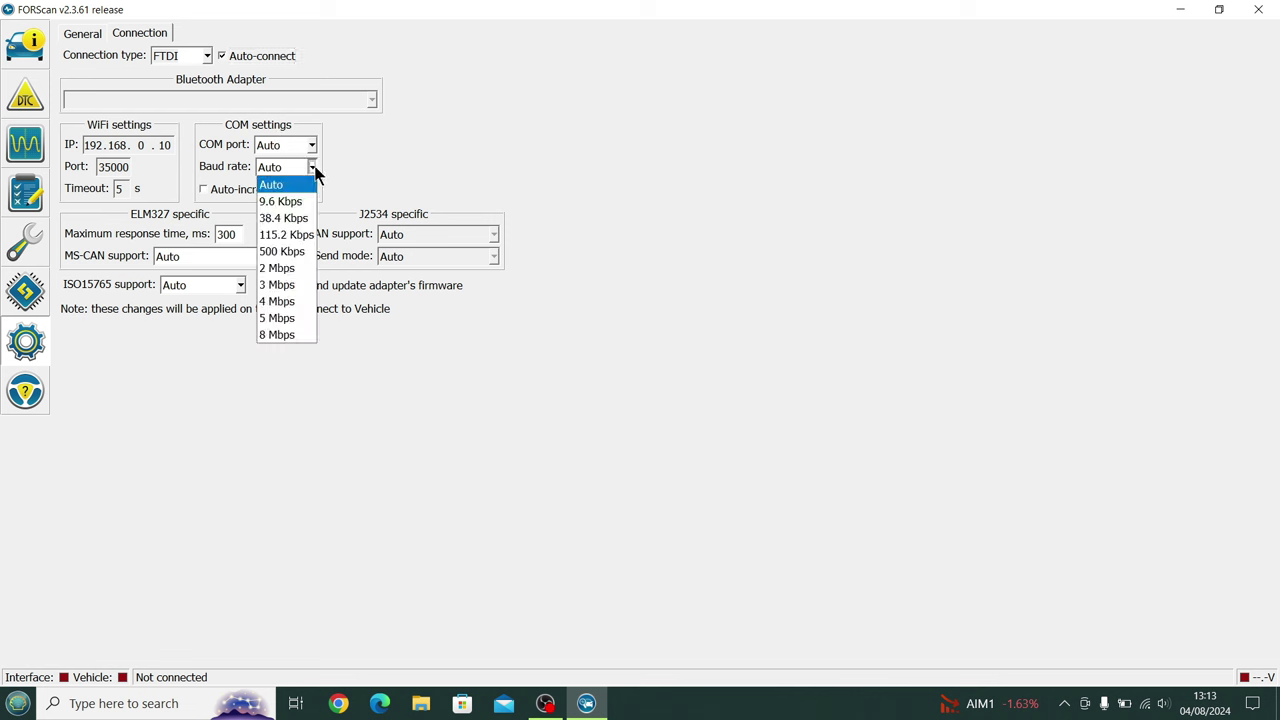
pyautogui.click(292, 236)
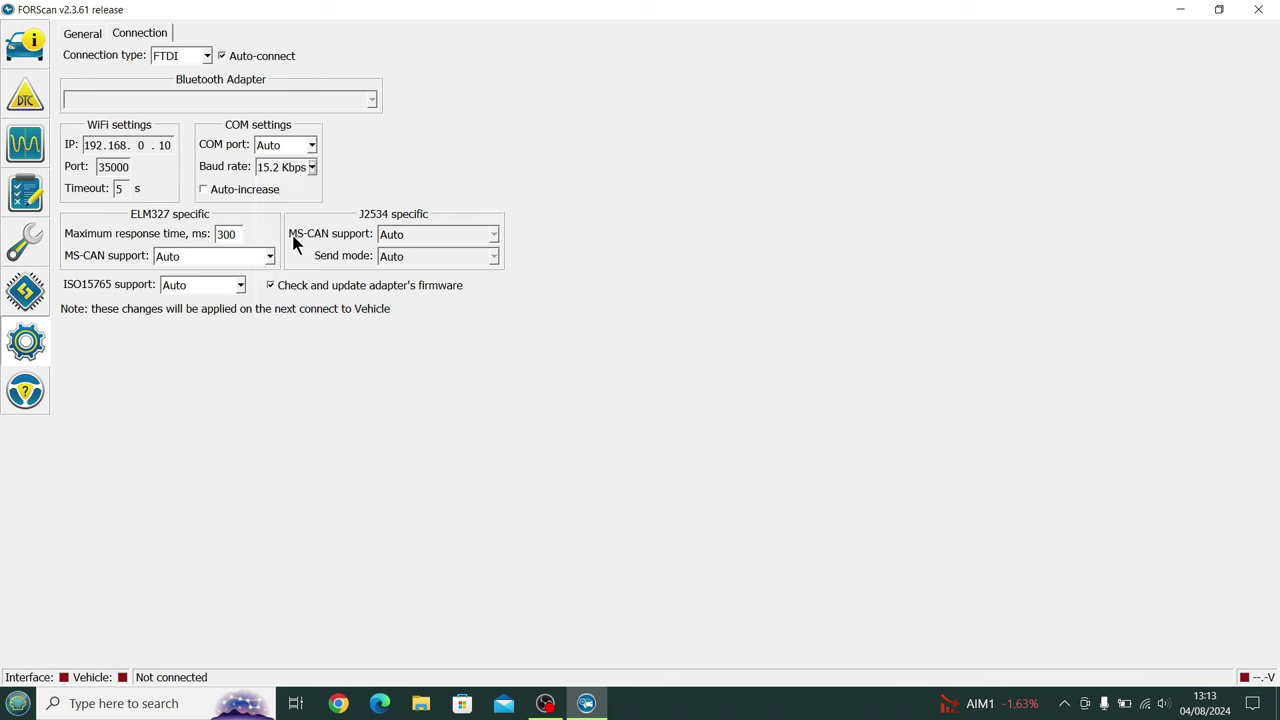
pyautogui.click(204, 190)
pyautogui.click(1258, 12)
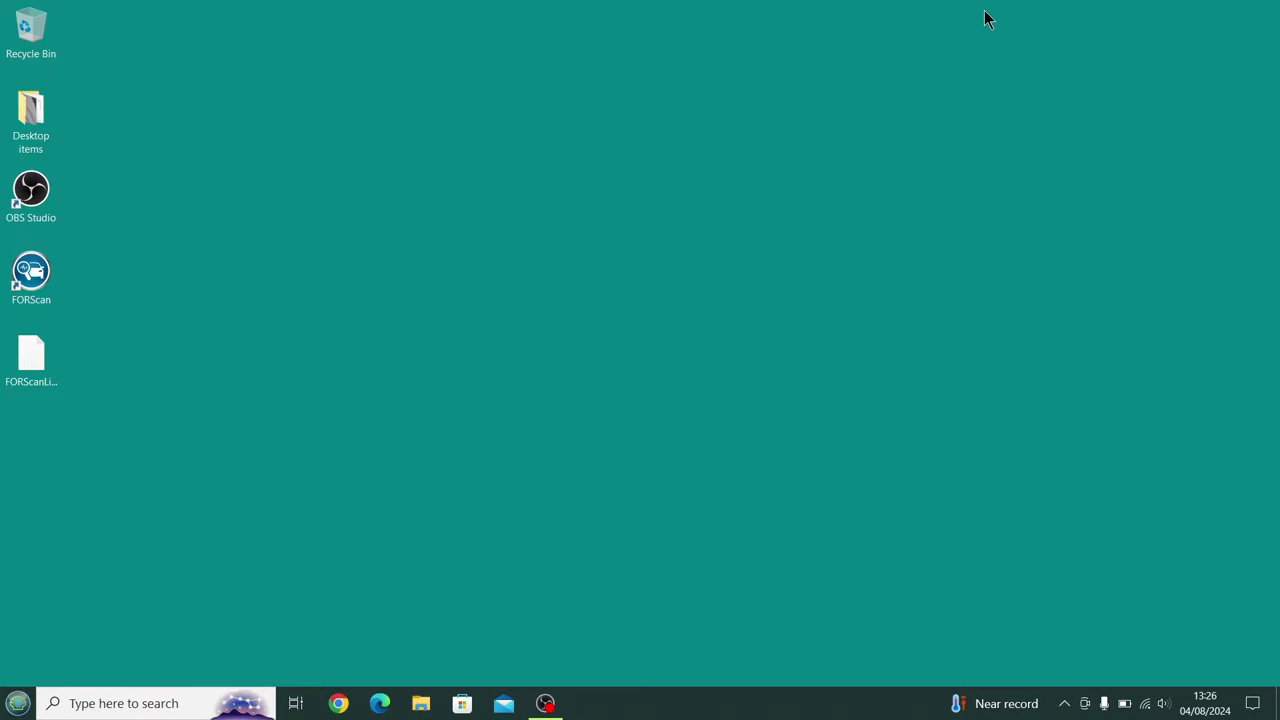
# Step: Relaunch FORScan and confirm the initial-conditions warning with the option not to display it again
pyautogui.doubleClick(31, 273)
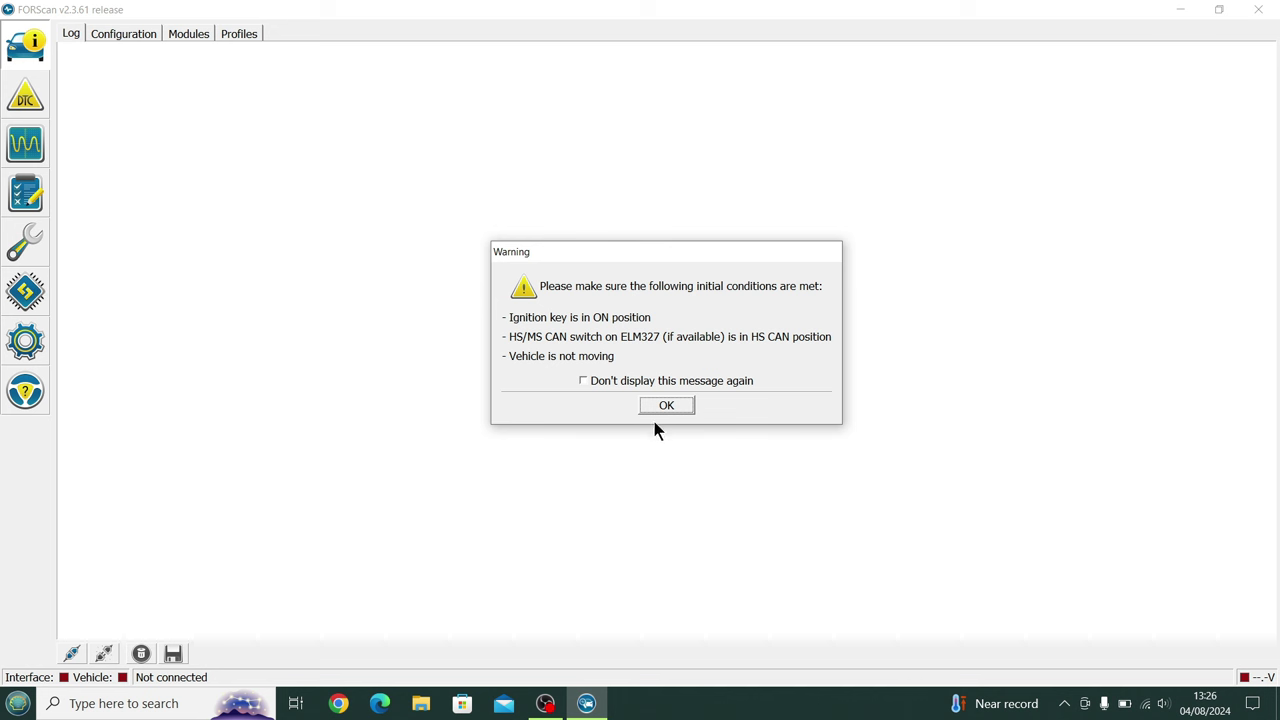
pyautogui.click(582, 381)
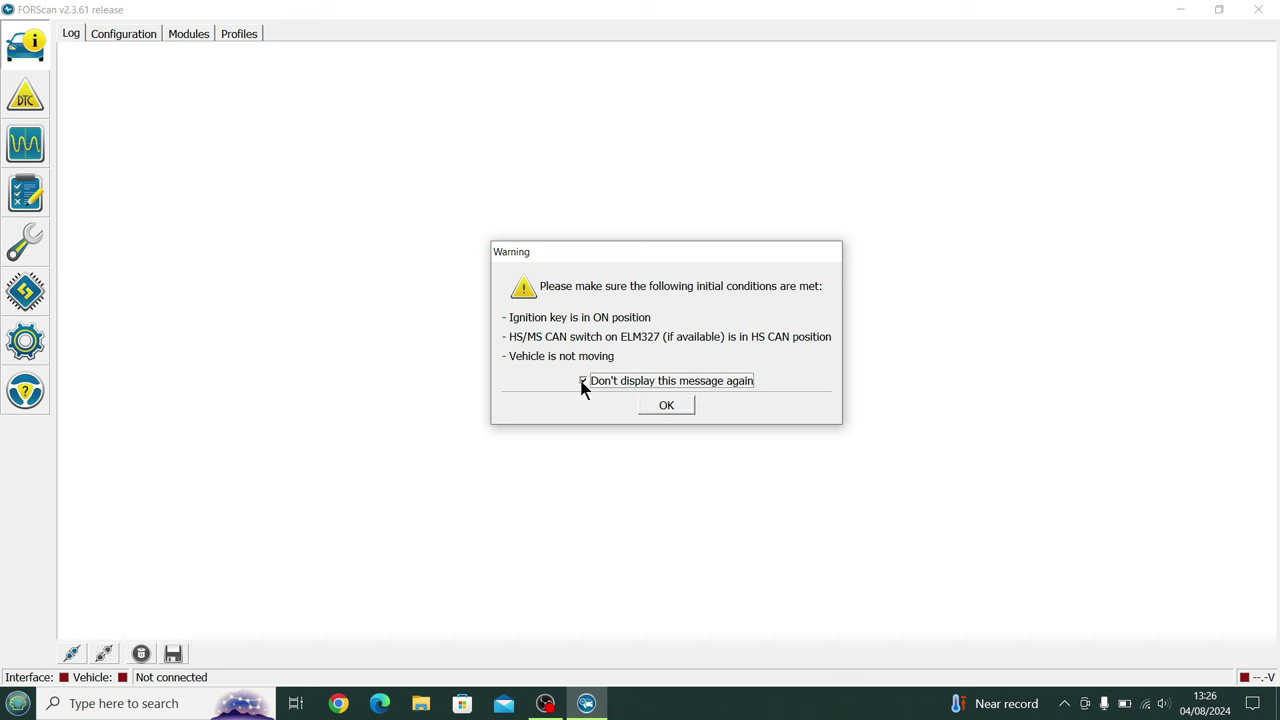
pyautogui.click(668, 410)
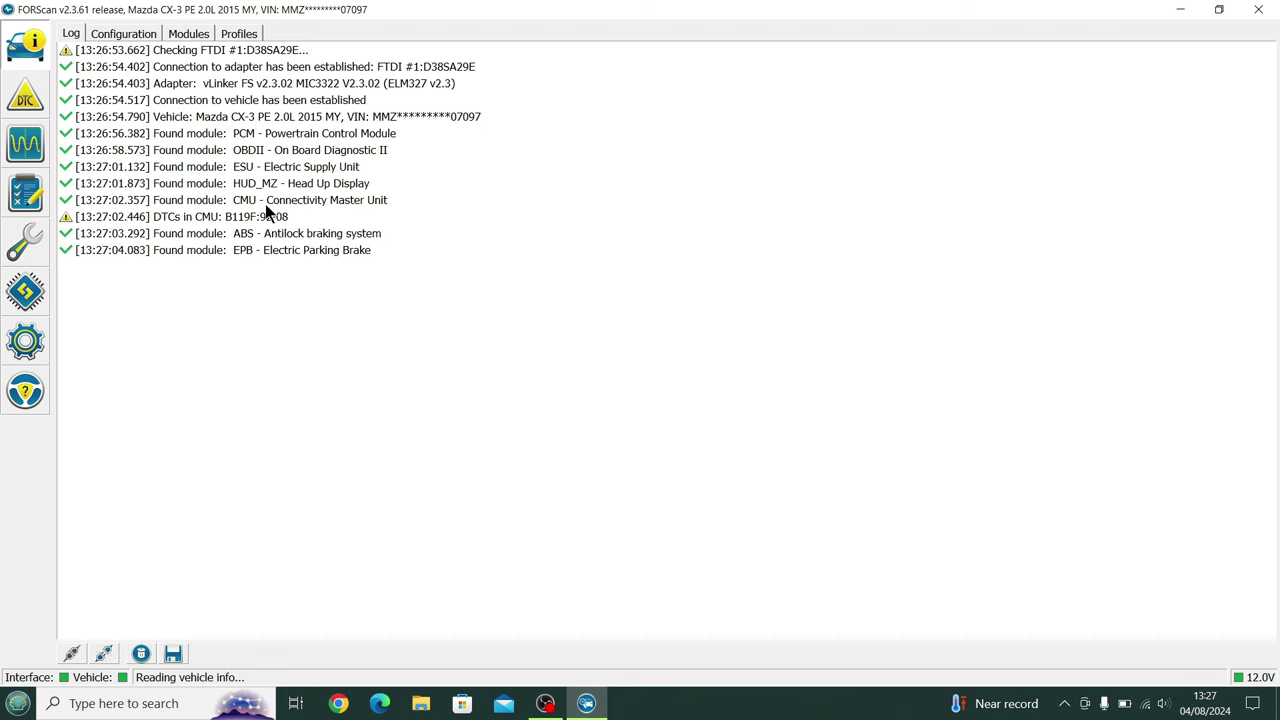
# Step: Save a profile for the connected Mazda CX-3 under the suggested profile name
pyautogui.moveTo(265, 222); pyautogui.dragTo(327, 447)
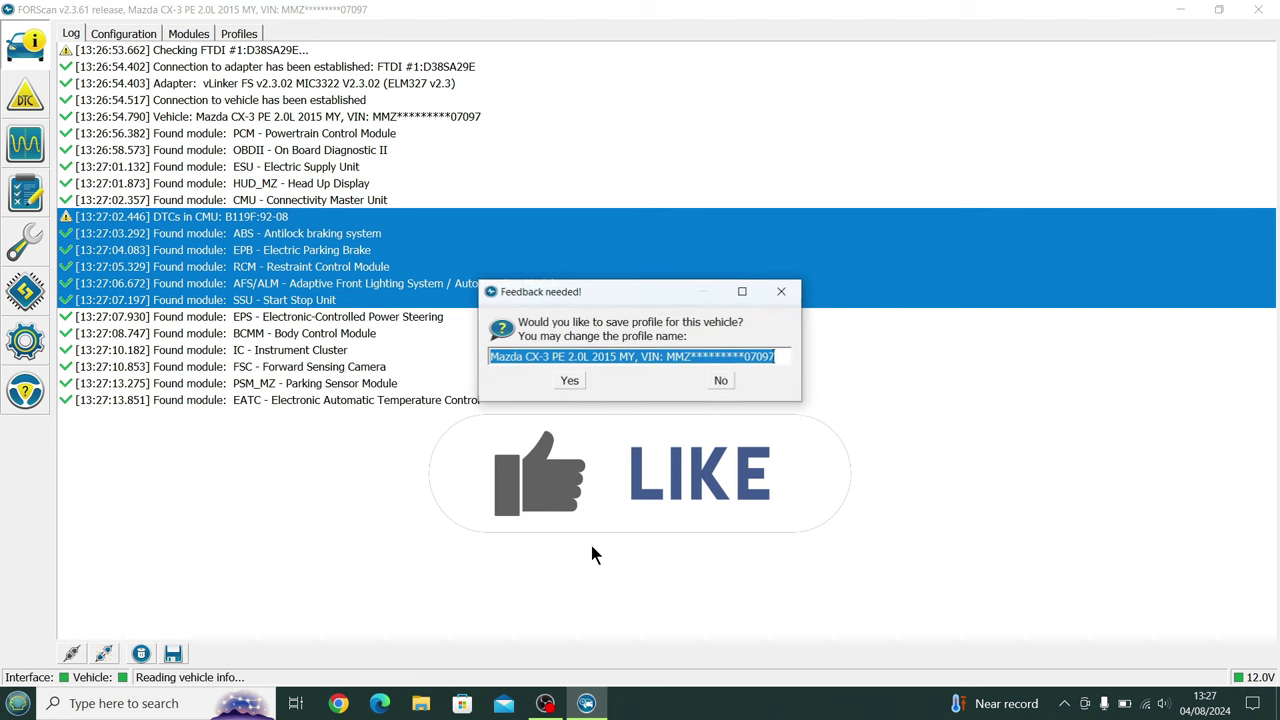
pyautogui.click(572, 382)
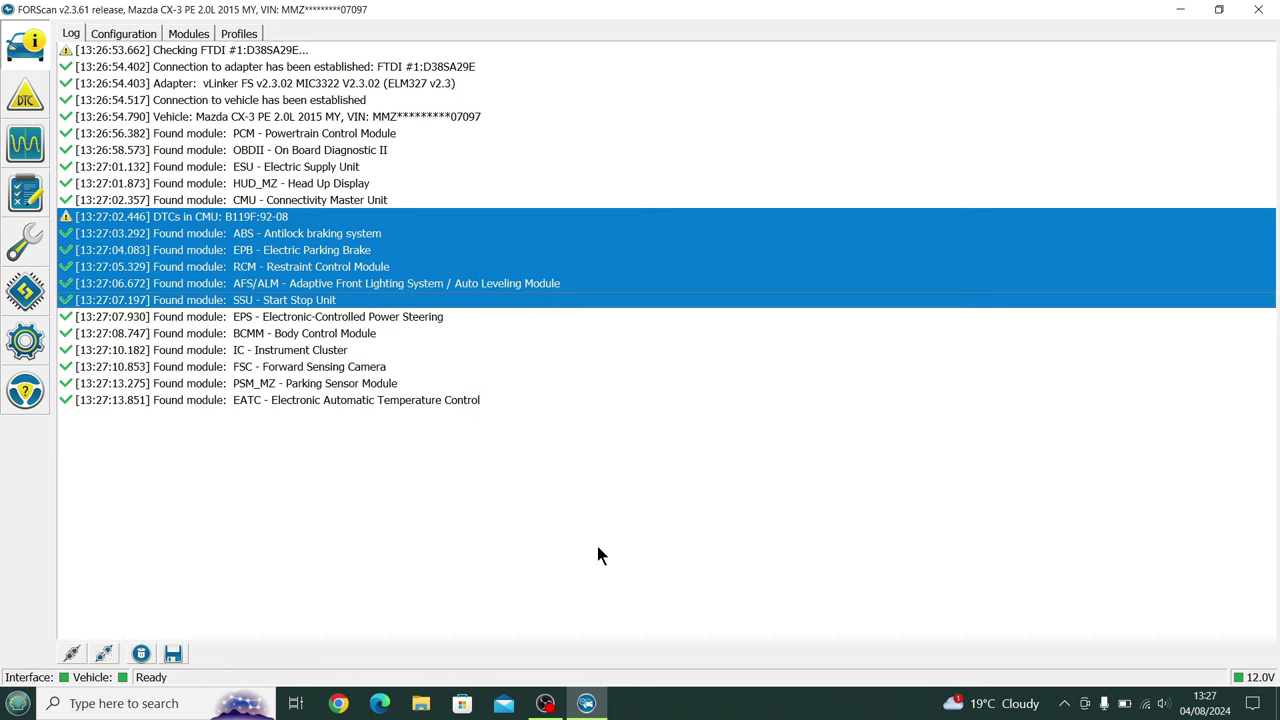